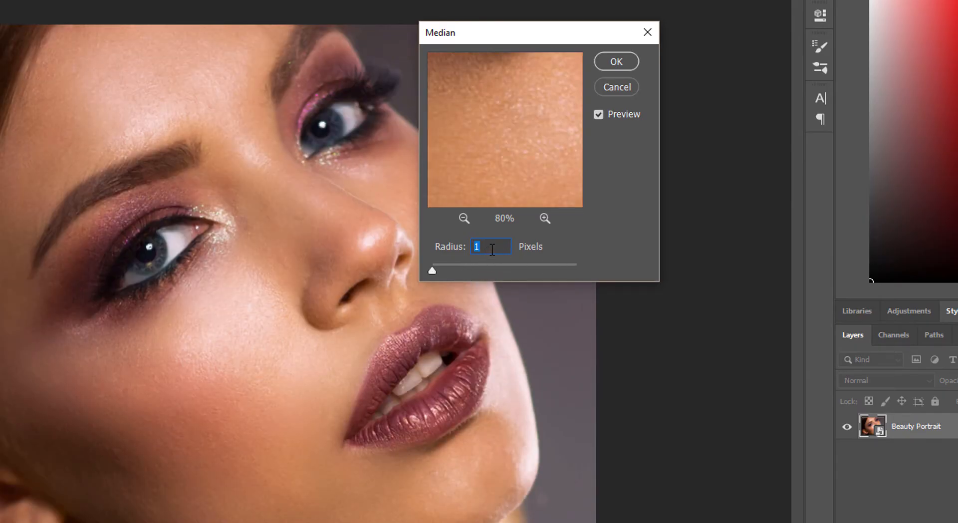
Apply the Median filter to the Beauty Portrait smart object with a radius of 50 pixels.
text(0)
drag(507, 95, 533, 171)
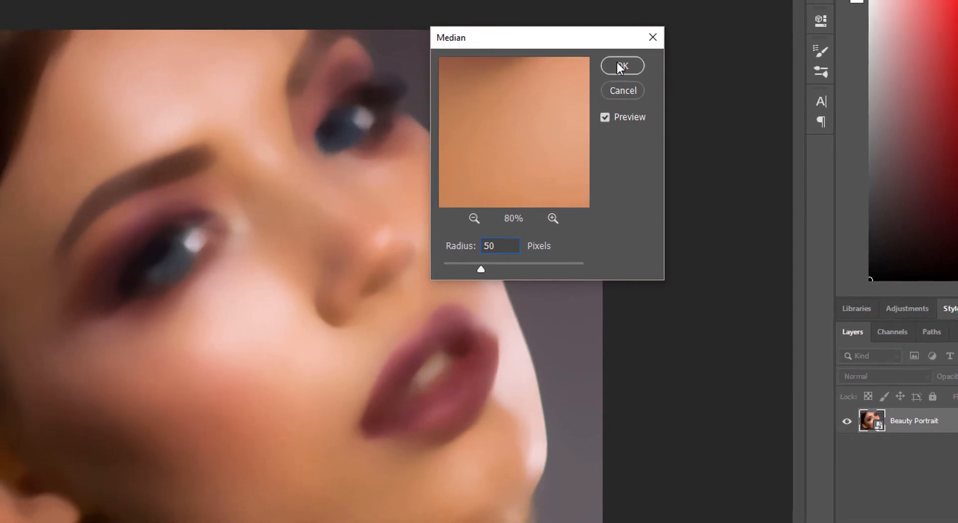
click(611, 62)
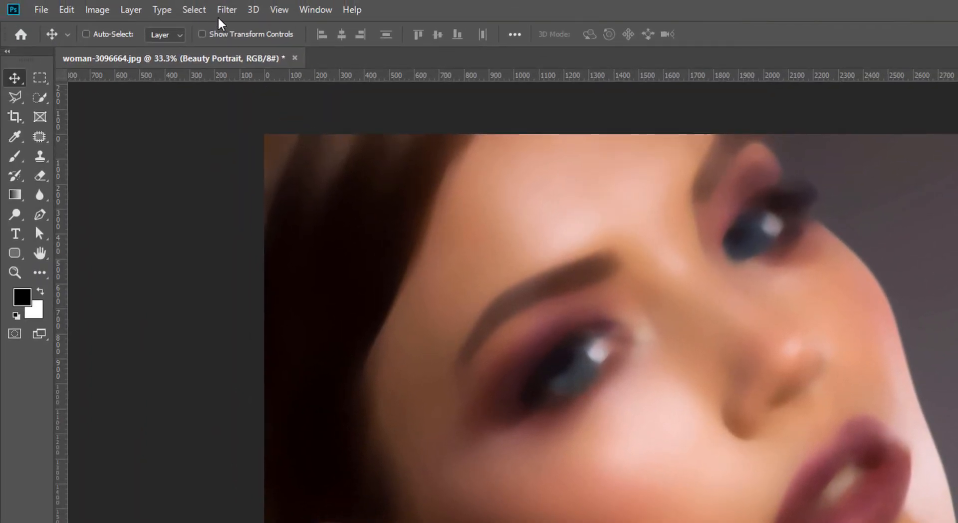
Add a High Pass filter with a radius of 2.0 pixels to the Beauty Portrait layer.
click(224, 11)
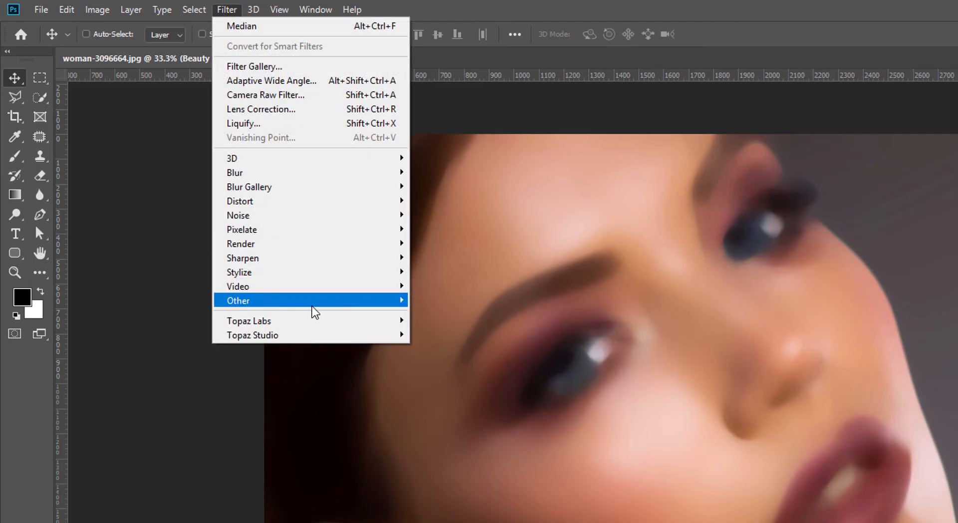
mouse_move(355, 305)
click(442, 315)
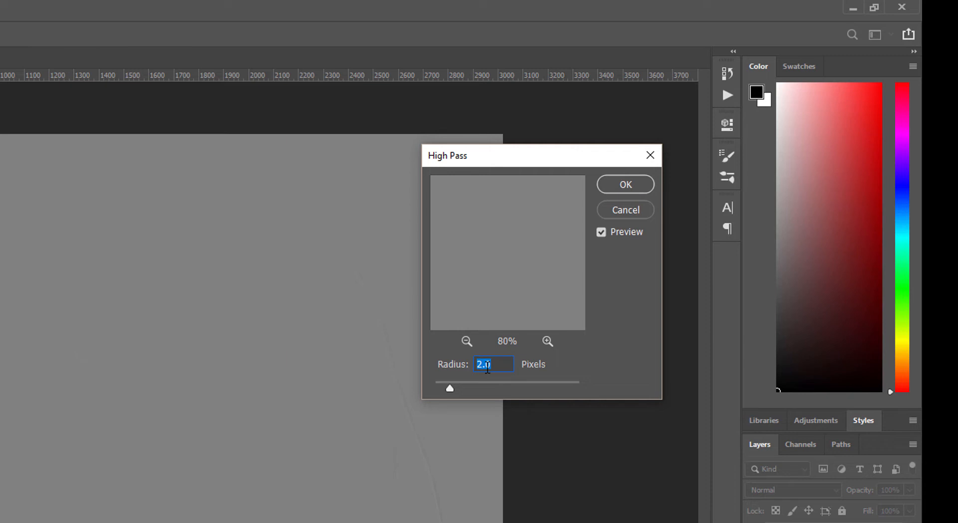
click(626, 184)
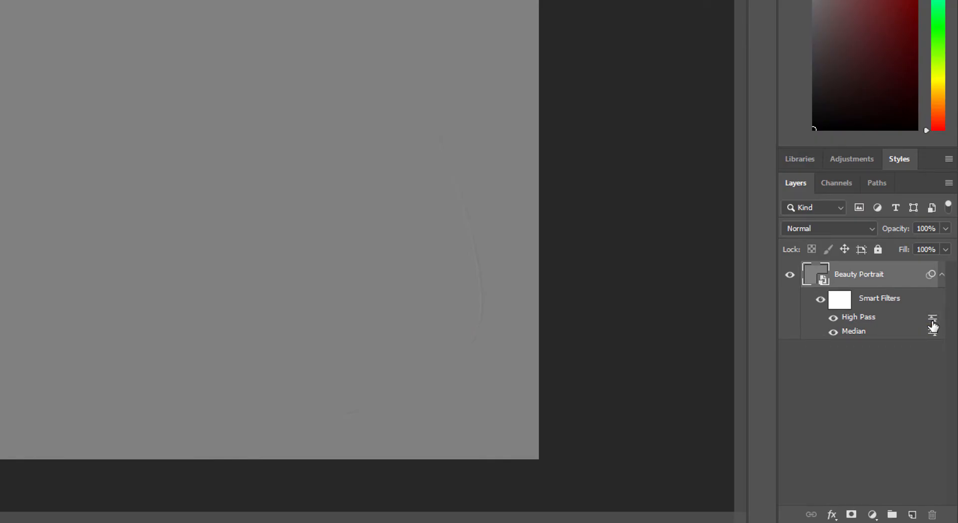
Set the High Pass smart filter's blend mode to Linear Light.
double_click(932, 319)
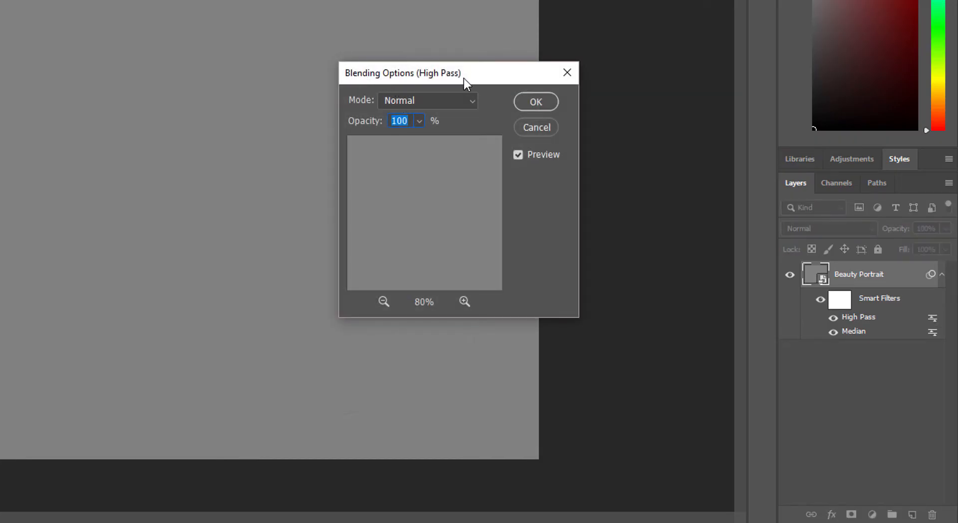
click(445, 99)
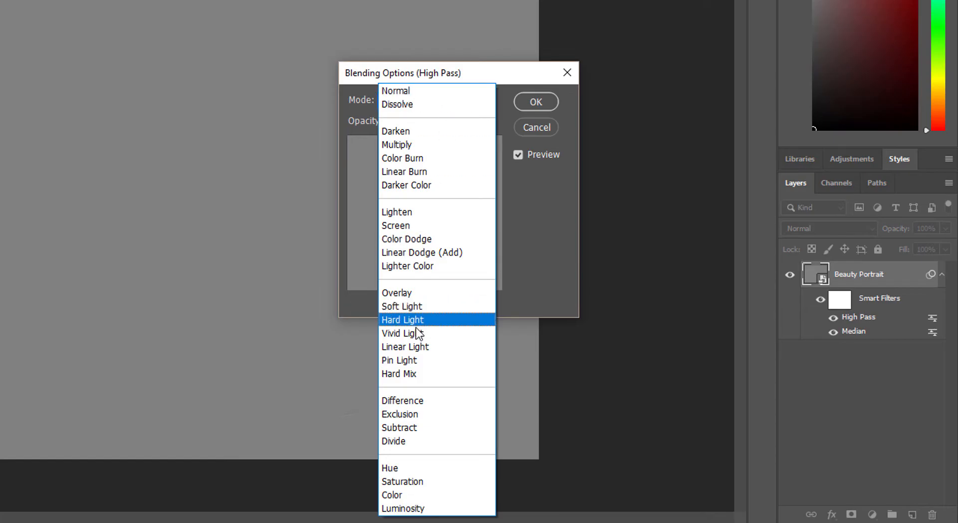
click(417, 348)
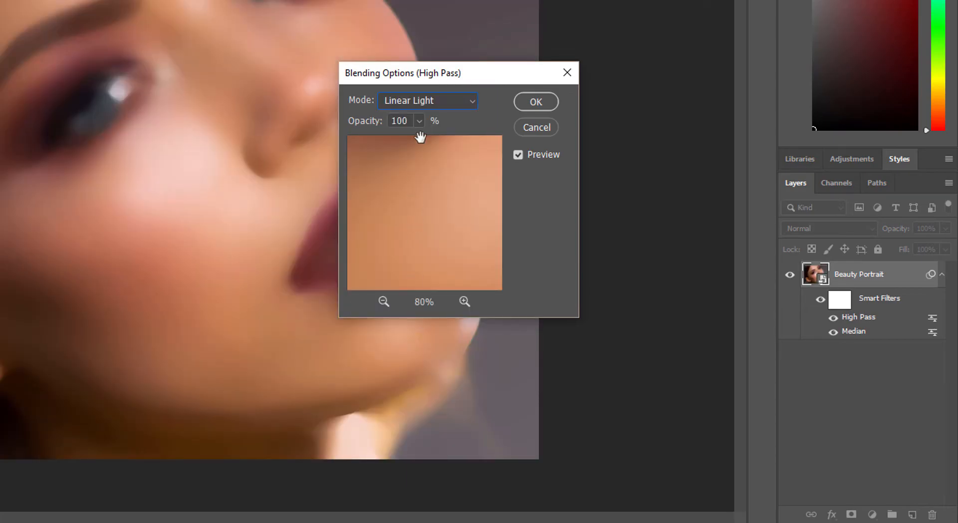
click(536, 102)
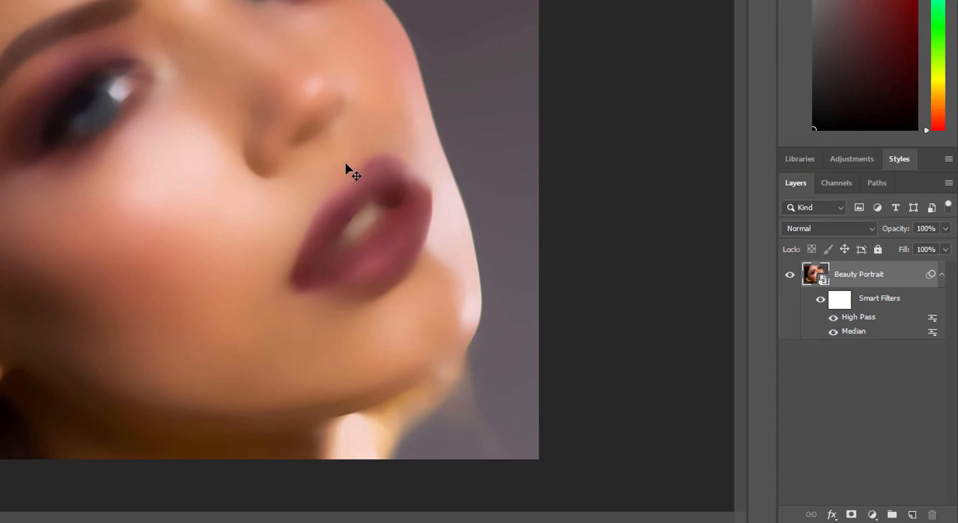
Reduce the Median smart filter's blending opacity to 80%.
scroll(346, 164, up, 3)
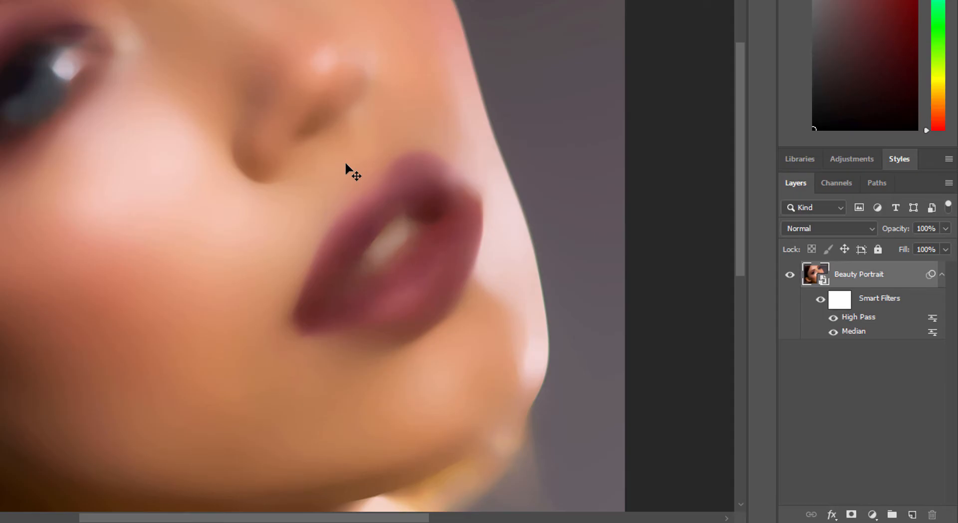
scroll(346, 164, up, 2)
scroll(346, 164, down, 4)
scroll(345, 164, down, 1)
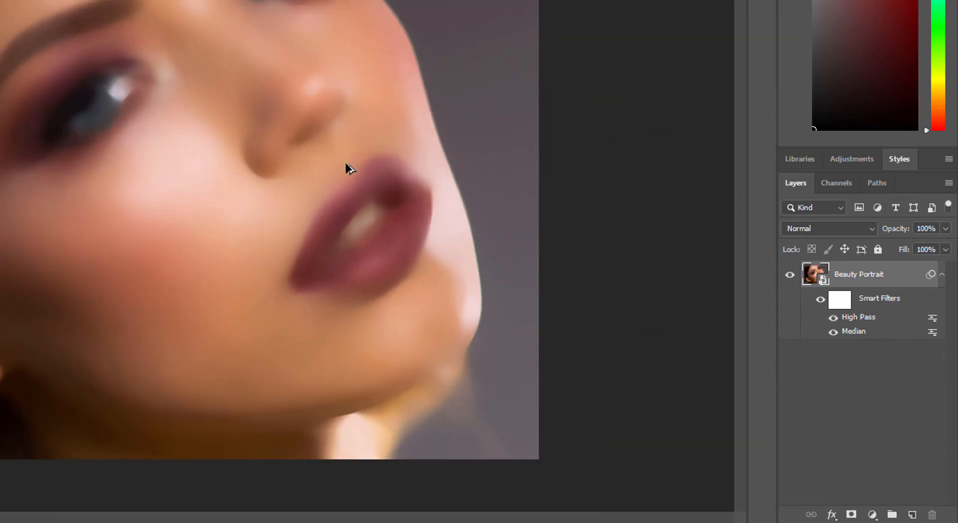
double_click(933, 333)
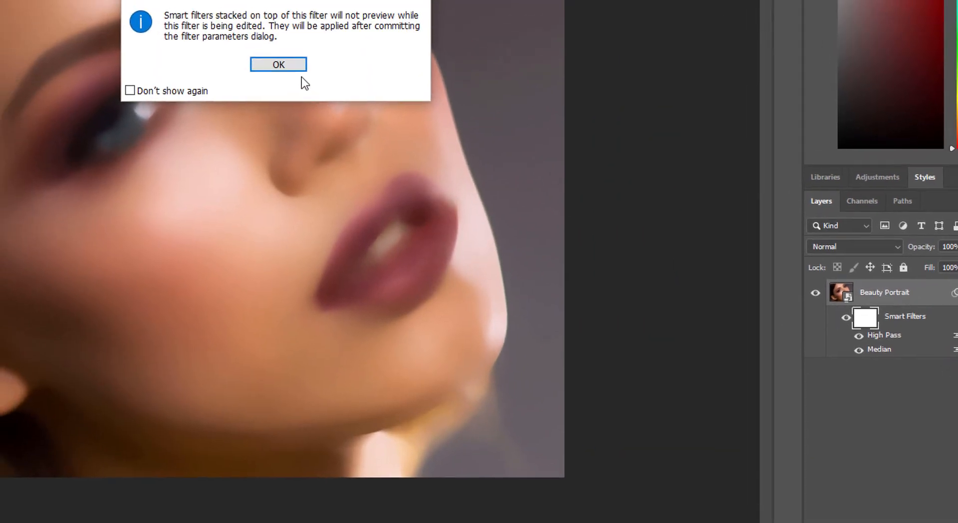
click(250, 45)
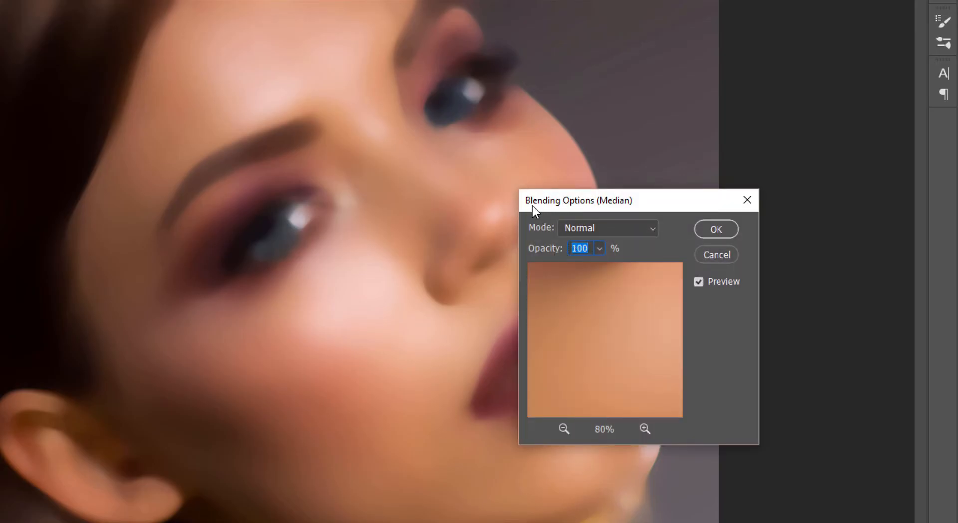
text(80)
click(718, 229)
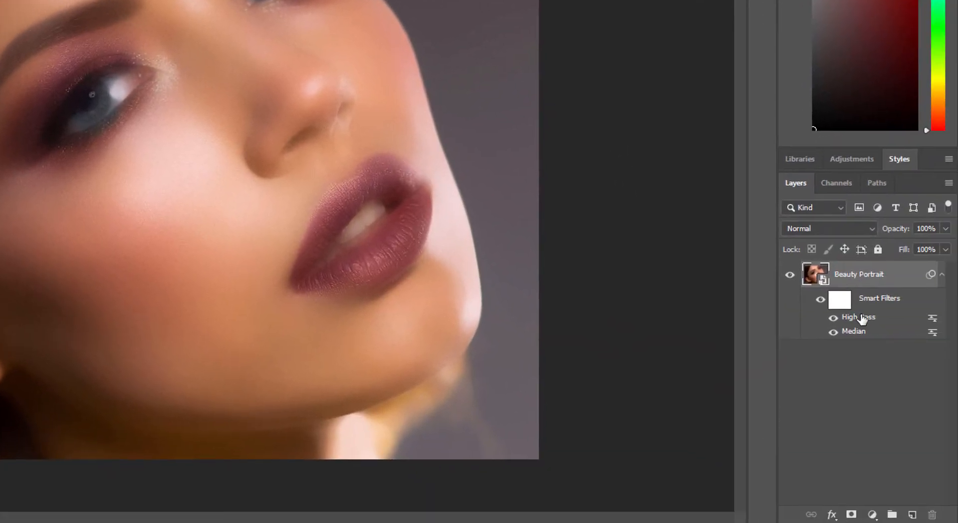
Invert the smart filter mask so that it hides both filters across the whole portrait.
click(841, 303)
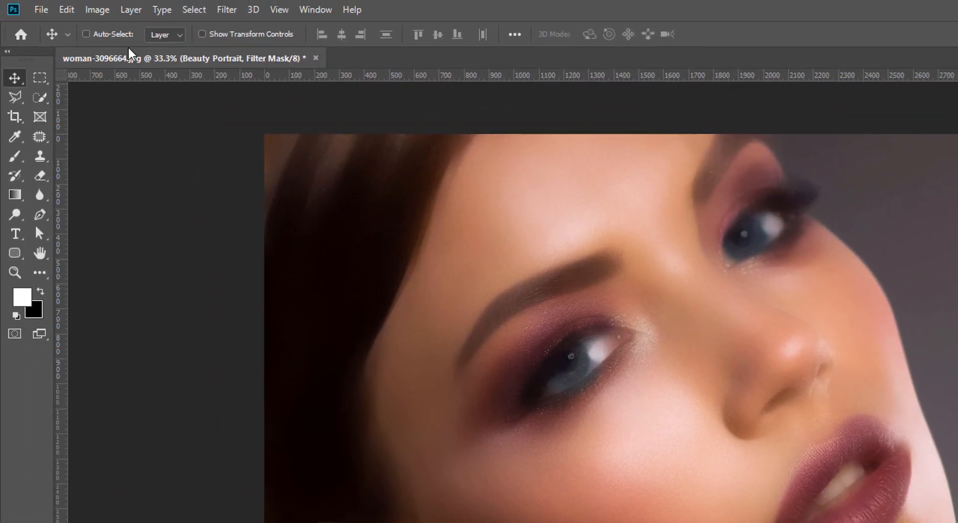
click(100, 14)
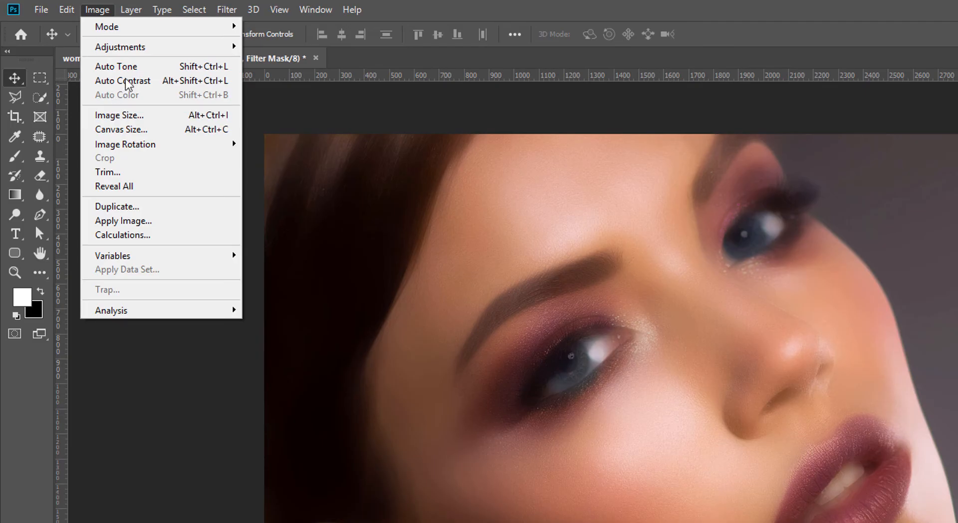
mouse_move(138, 48)
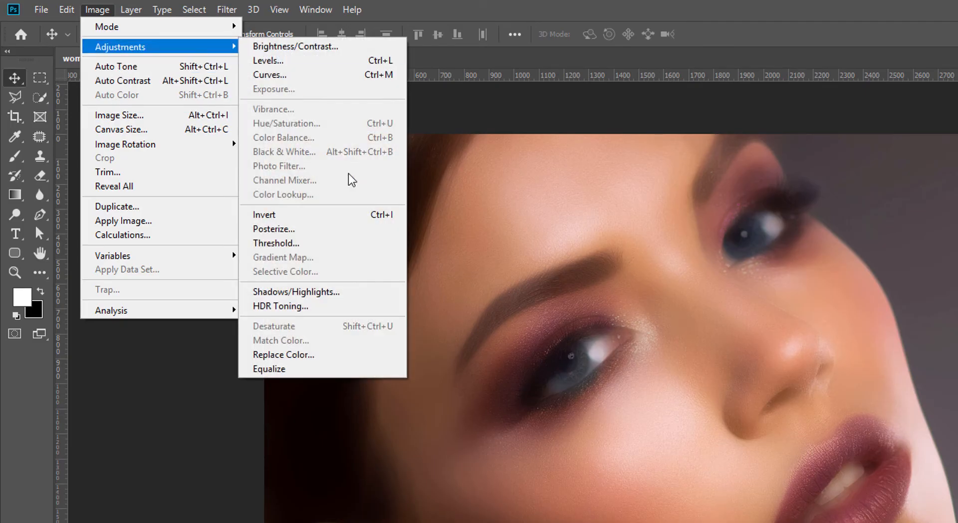
click(347, 218)
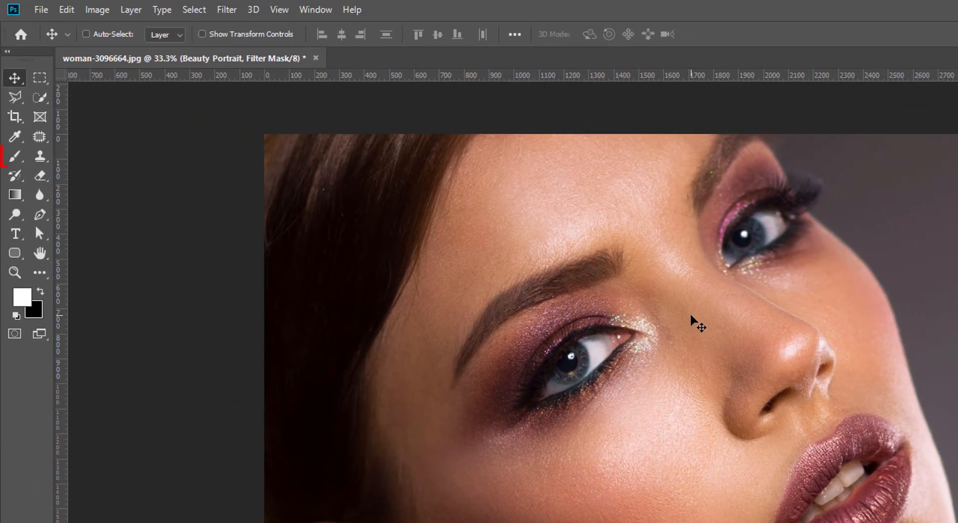
Get a white brush ready at 80% opacity and enlarge it to 200 pixels for painting on the filter mask.
click(15, 160)
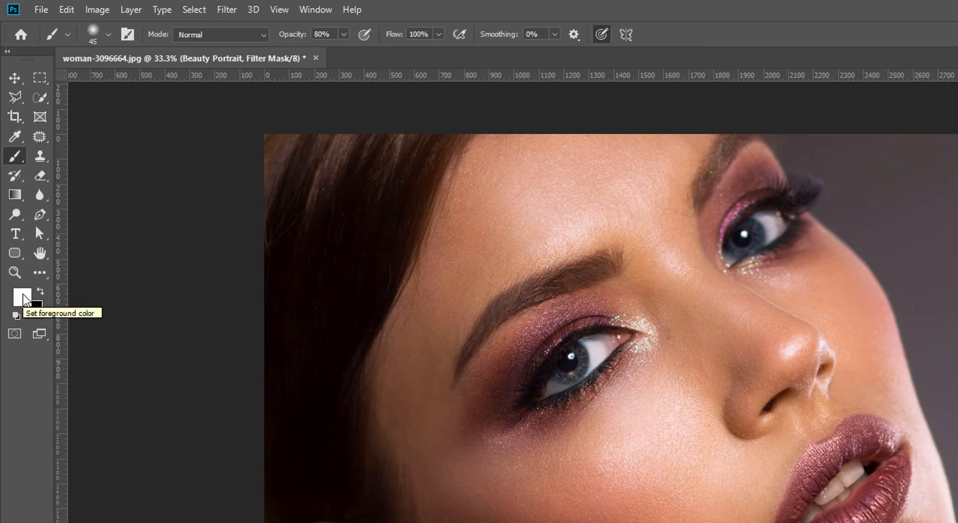
click(344, 34)
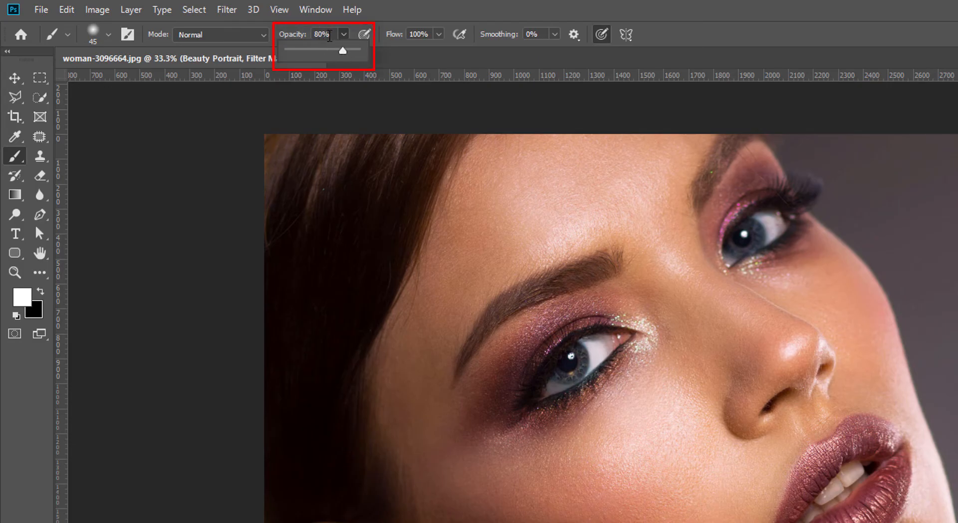
click(443, 27)
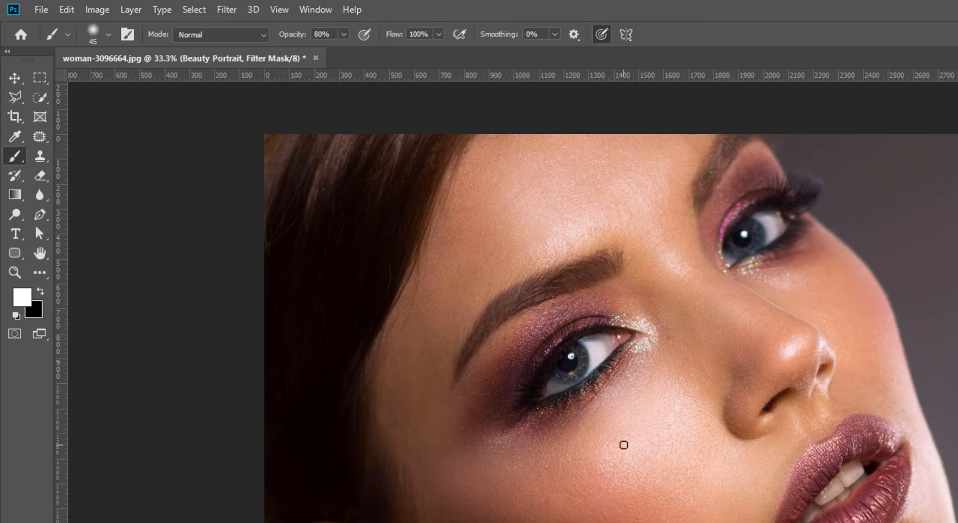
scroll(624, 445, up, 3)
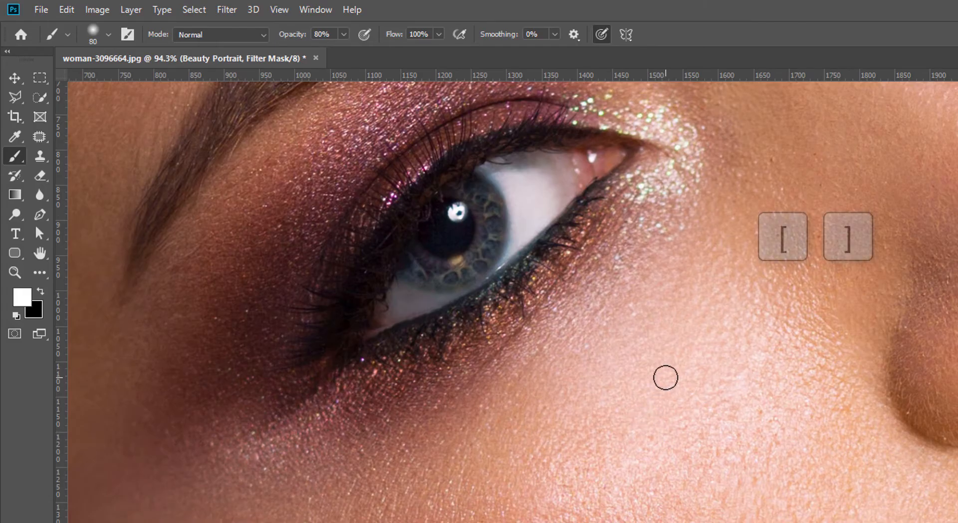
key(bracketright)
key(bracketright)
key(bracketright)
key(bracketright)
key(bracketright)
key(bracketright)
key(bracketright)
key(bracketright)
key(bracketright)
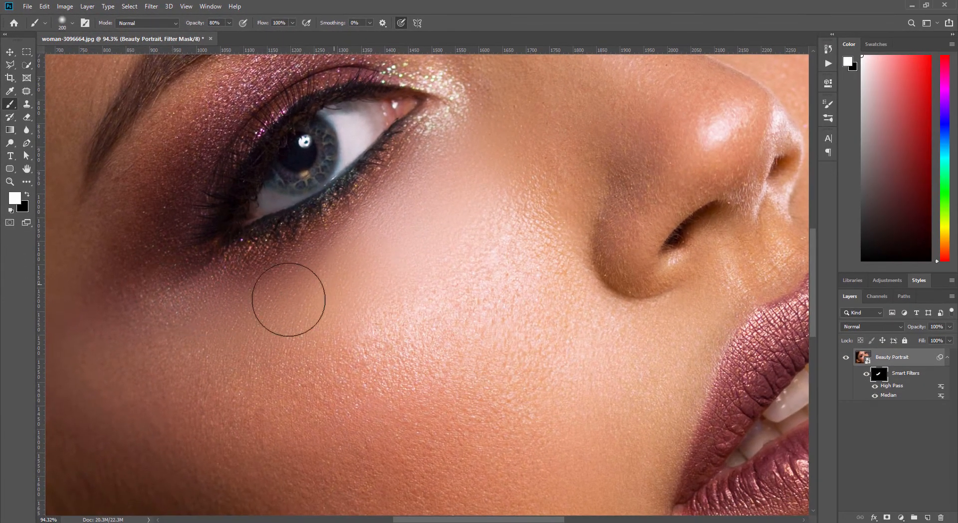
Paint white on the filter mask over the near cheek, from below the eye down to the lower cheek.
drag(433, 204, 359, 119)
mouse_move(444, 111)
mouse_down()
mouse_move(467, 145)
mouse_move(359, 217)
mouse_move(319, 260)
mouse_move(390, 211)
mouse_move(414, 153)
mouse_move(376, 174)
mouse_move(378, 229)
mouse_move(248, 303)
mouse_move(254, 343)
mouse_move(344, 336)
mouse_move(457, 227)
mouse_move(480, 183)
mouse_move(474, 203)
mouse_move(565, 273)
mouse_move(475, 231)
mouse_move(412, 297)
mouse_move(447, 339)
mouse_move(431, 334)
mouse_move(425, 347)
mouse_move(330, 363)
mouse_move(174, 323)
mouse_move(163, 333)
mouse_move(214, 363)
mouse_move(114, 336)
mouse_move(133, 363)
mouse_up()
key(space)
drag(334, 362, 408, 226)
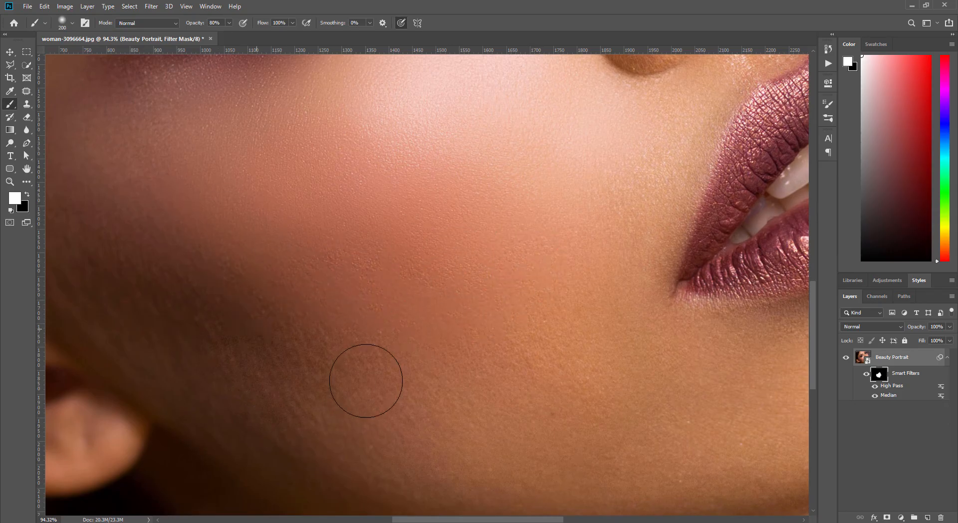
key(space)
drag(376, 323, 439, 248)
mouse_move(454, 293)
mouse_down()
mouse_move(514, 360)
mouse_move(374, 339)
mouse_move(616, 406)
mouse_move(627, 256)
mouse_up()
Paint white on the filter mask over the outer side of the near cheek, between the eye and the ear.
key(space)
drag(226, 220, 314, 260)
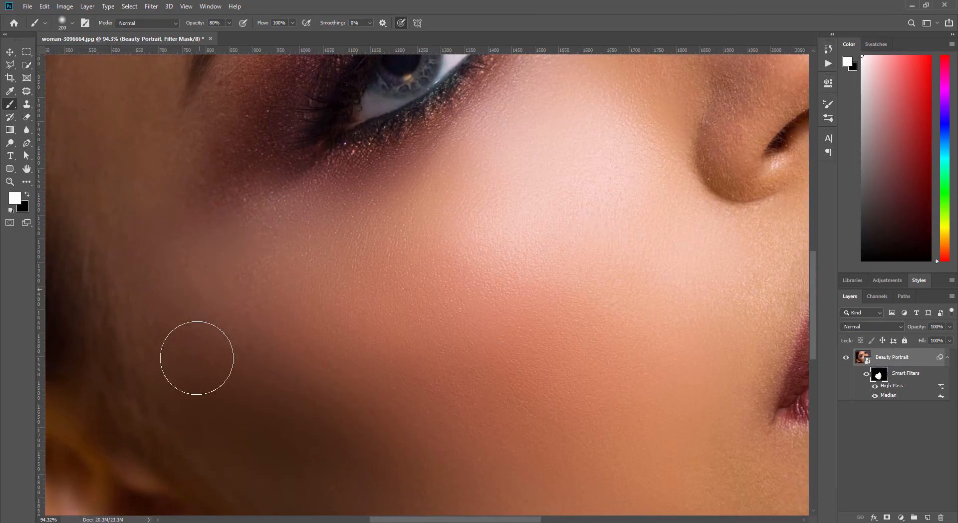
drag(196, 358, 212, 305)
Smooth the skin around the near eye and below its eyebrow on the mask, reducing the brush to 100 pixels.
key(space)
drag(519, 188, 380, 406)
key(bracketleft)
key(bracketleft)
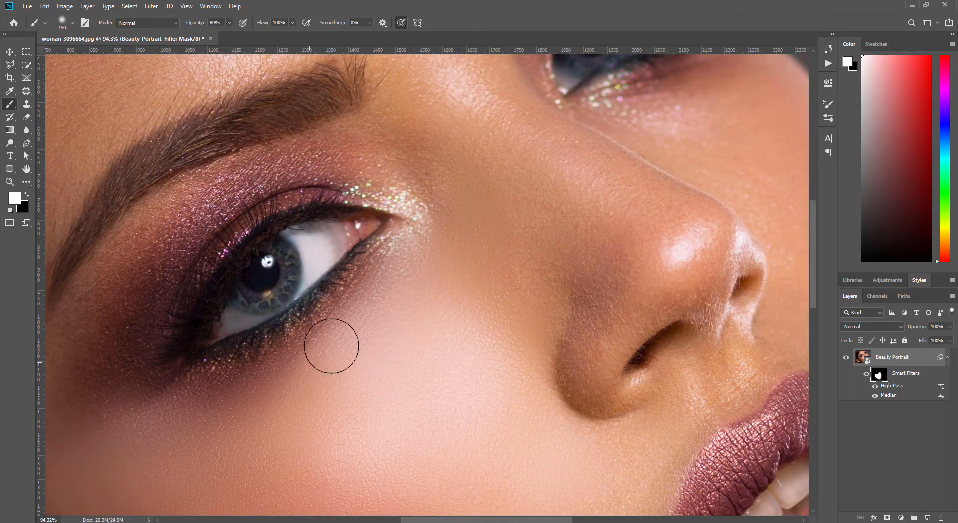
key(space)
drag(182, 430, 227, 413)
mouse_move(114, 333)
mouse_down()
mouse_move(178, 250)
mouse_move(128, 298)
mouse_move(157, 373)
mouse_up()
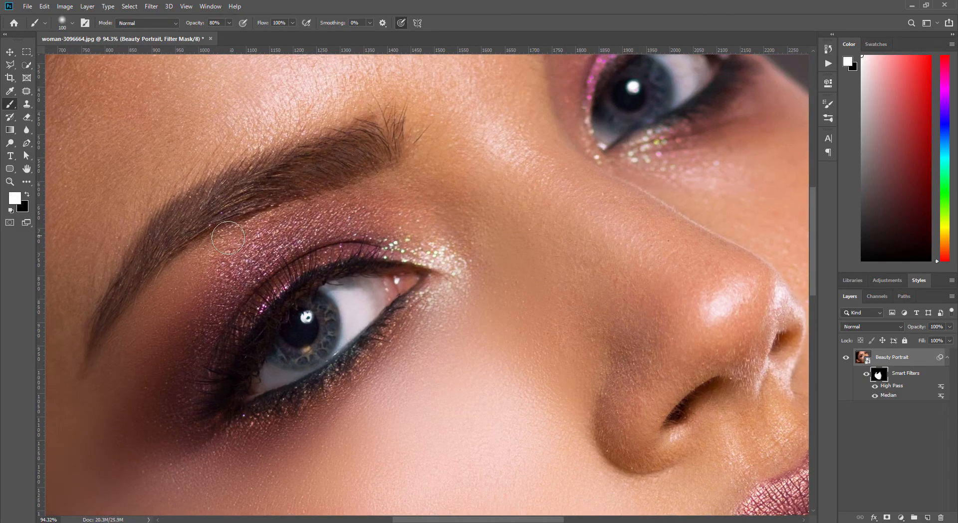
mouse_move(417, 239)
mouse_down()
mouse_move(477, 247)
mouse_move(411, 244)
mouse_move(483, 267)
mouse_up()
Enlarge the brush and paint white on the mask over the skin between the brows and along the nose.
key(space)
mouse_move(509, 159)
mouse_down()
mouse_move(467, 142)
mouse_move(448, 215)
mouse_move(401, 129)
mouse_up()
key(bracketright)
key(bracketright)
key(bracketright)
key(bracketright)
key(space)
mouse_move(646, 307)
mouse_down()
mouse_move(643, 351)
mouse_move(615, 310)
mouse_move(481, 232)
mouse_move(472, 261)
mouse_move(505, 350)
mouse_up()
key(space)
drag(519, 358, 505, 320)
drag(427, 336, 451, 365)
Smooth the skin around the nostrils and above the upper lip on the mask with an 80-pixel brush.
key(space)
mouse_move(590, 307)
mouse_down()
mouse_move(450, 256)
mouse_move(409, 323)
mouse_up()
key(bracketleft)
key(bracketleft)
key(bracketleft)
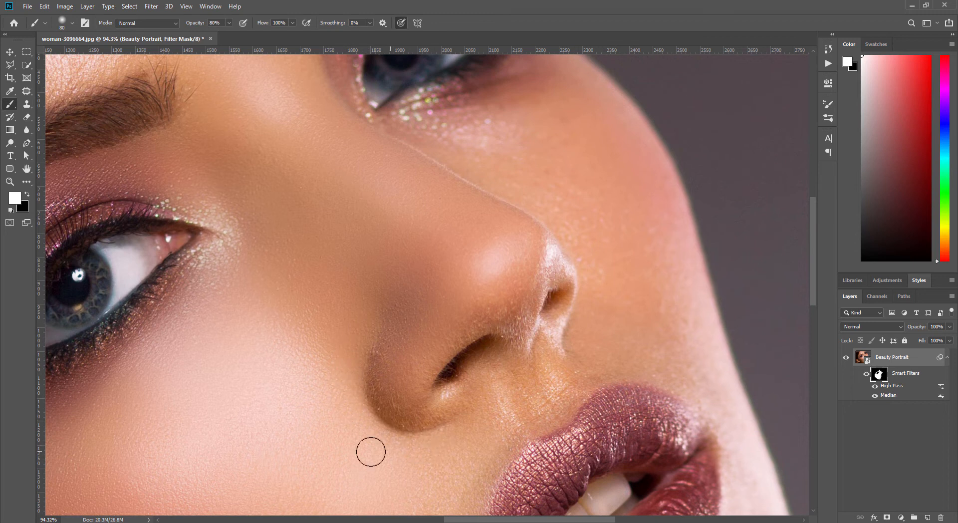
mouse_move(501, 304)
mouse_down()
mouse_move(529, 269)
mouse_move(556, 268)
mouse_move(519, 345)
mouse_move(556, 405)
mouse_move(525, 342)
mouse_move(510, 237)
mouse_up()
key(space)
mouse_move(474, 280)
mouse_down()
mouse_move(465, 284)
mouse_move(498, 331)
mouse_up()
key(space)
drag(429, 447, 435, 343)
Paint white on the mask over the skin around the mouth and the chin with a 150-pixel brush.
key(bracketright)
key(bracketright)
key(bracketright)
key(bracketright)
key(space)
drag(279, 150, 201, 48)
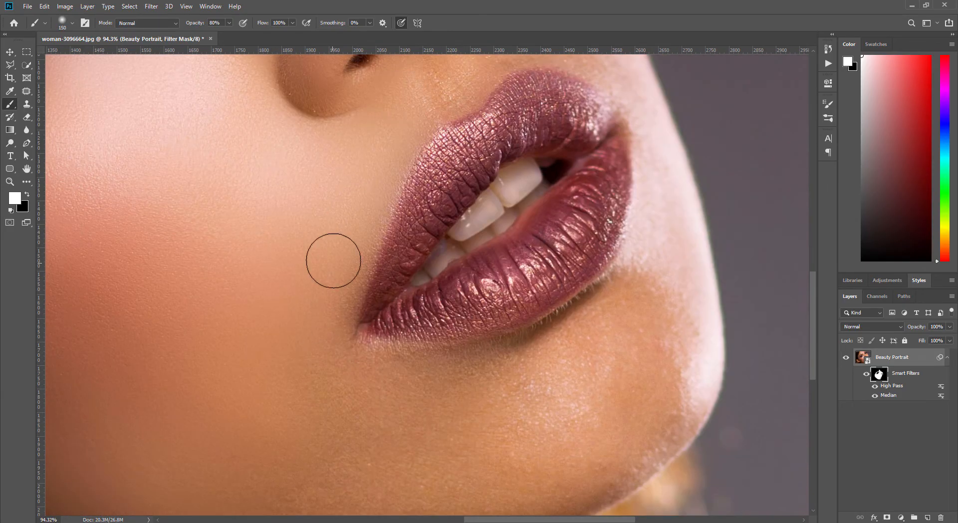
key(space)
mouse_move(646, 374)
mouse_down()
mouse_move(593, 272)
mouse_move(397, 402)
mouse_move(456, 343)
mouse_up()
key(space)
drag(290, 210, 205, 300)
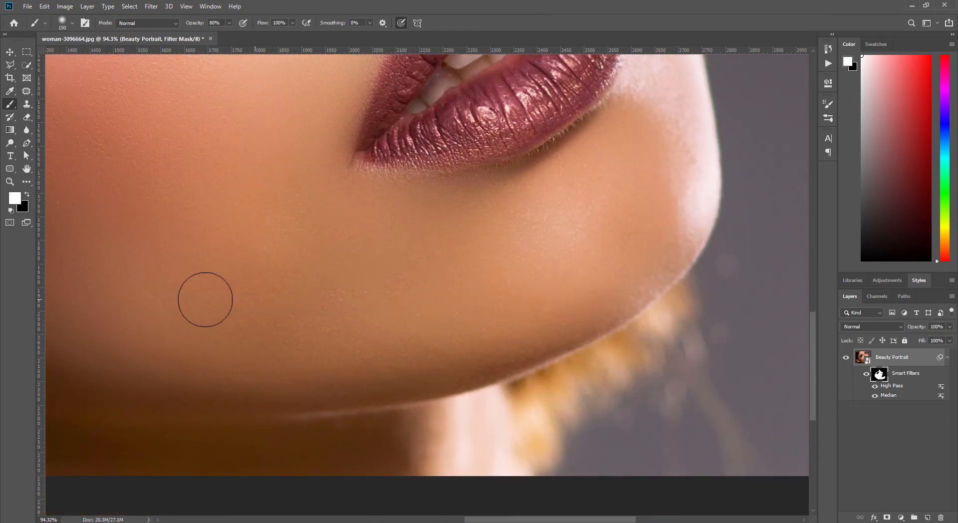
Paint white on the mask along the jawline and over the cheek beside the corner of the mouth.
key(space)
drag(320, 304, 561, 287)
mouse_move(612, 332)
mouse_down()
mouse_move(561, 225)
mouse_move(605, 264)
mouse_up()
key(space)
drag(476, 214, 435, 331)
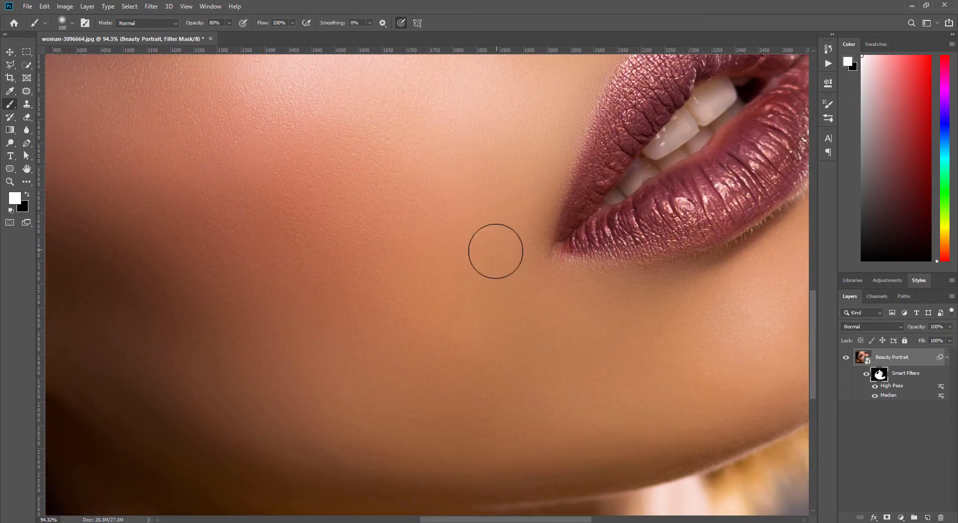
key(space)
drag(496, 188, 462, 307)
Paint white on the mask over the far cheek beside the nose, below the far eye.
key(space)
drag(599, 135, 360, 285)
key(space)
drag(320, 126, 287, 261)
mouse_move(287, 168)
mouse_down()
mouse_move(404, 273)
mouse_move(247, 152)
mouse_move(276, 145)
mouse_up()
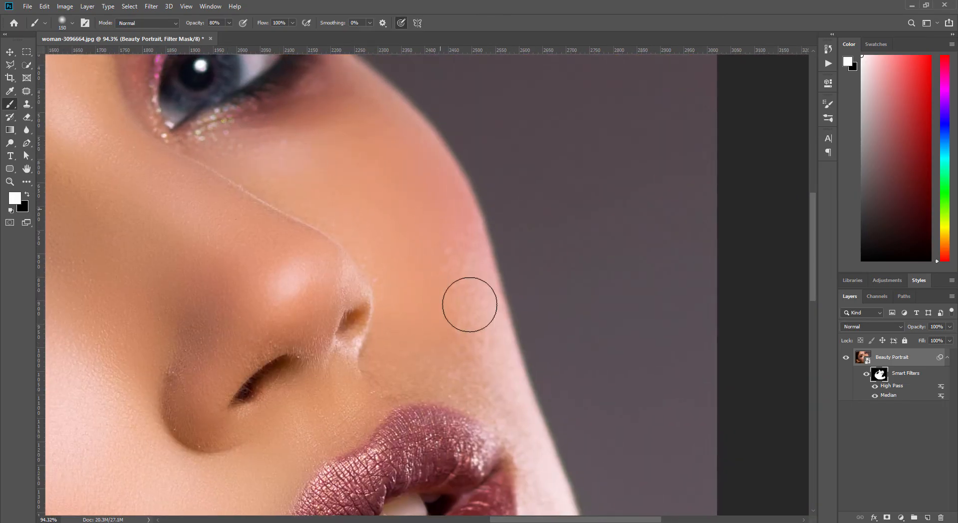
key(space)
drag(471, 303, 391, 203)
Paint white on the mask over the forehead above the eyebrows with a 175-pixel brush.
key(bracketleft)
key(bracketleft)
key(bracketleft)
key(bracketleft)
key(bracketleft)
scroll(398, 317, down, 3)
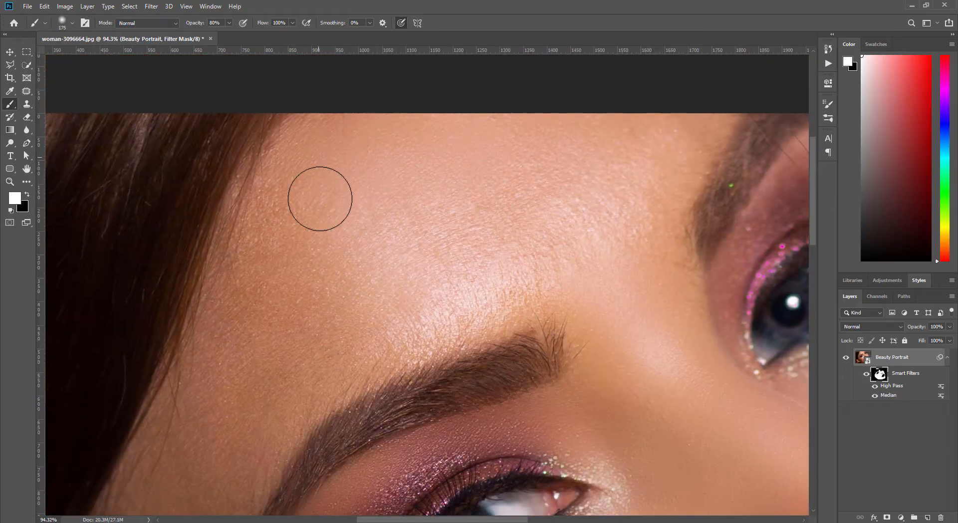
scroll(481, 226, down, 3)
key(space)
drag(273, 235, 233, 355)
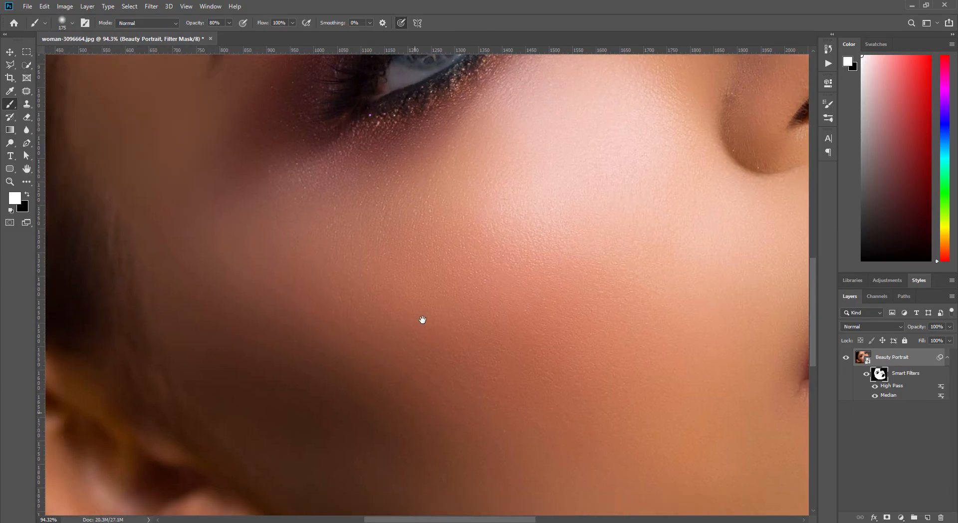
key(p)
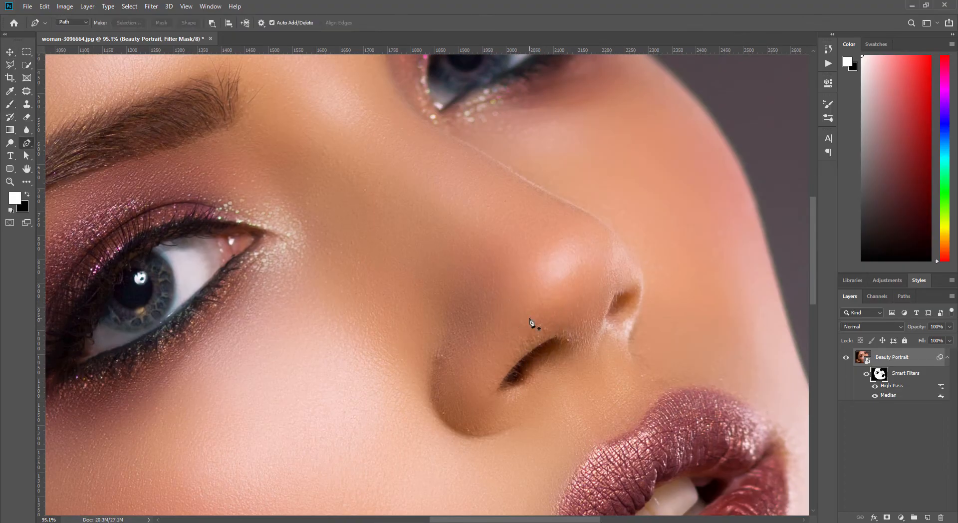
key(b)
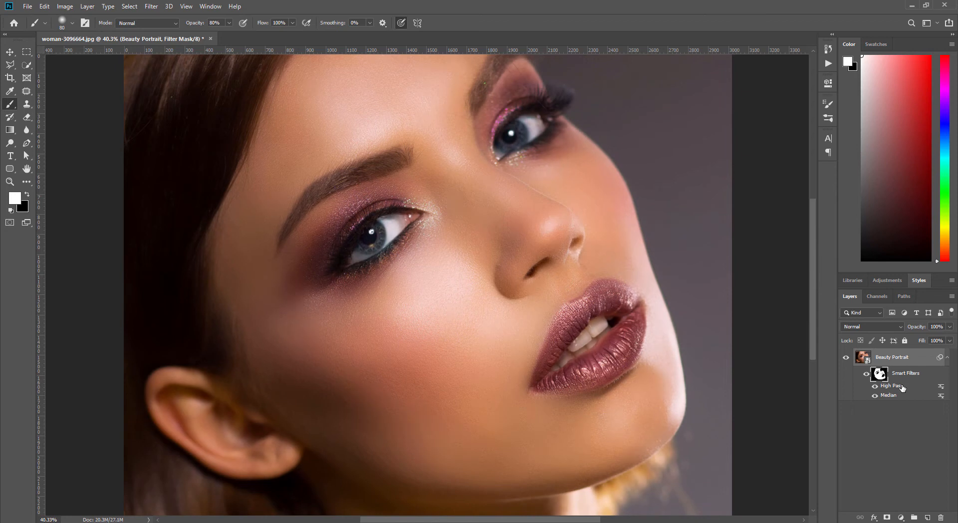
Apply a second High Pass smart filter with a 2.0-pixel radius to the Beauty Portrait layer.
click(907, 373)
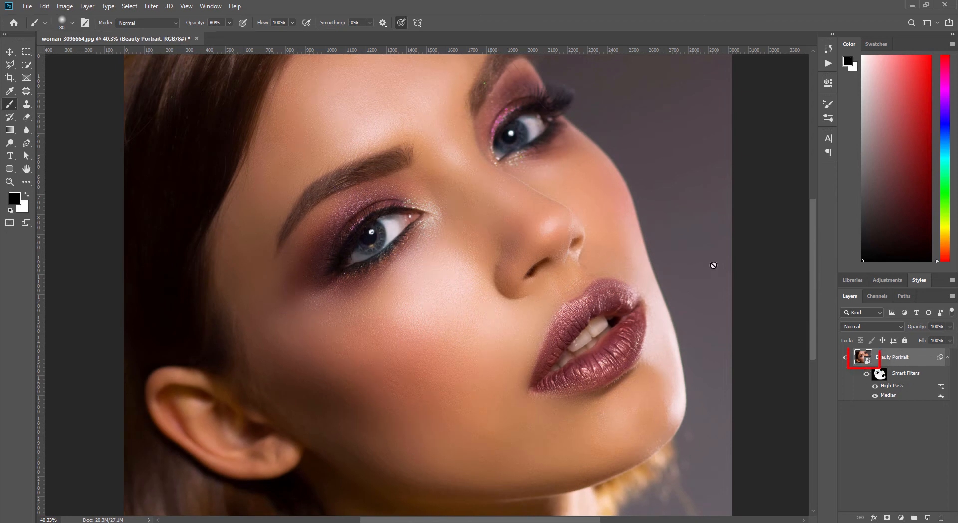
click(151, 6)
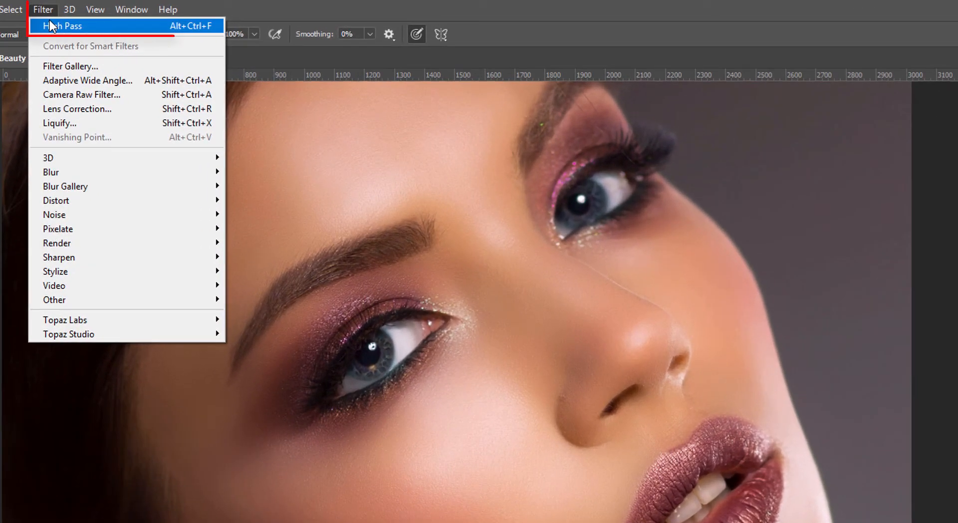
click(49, 21)
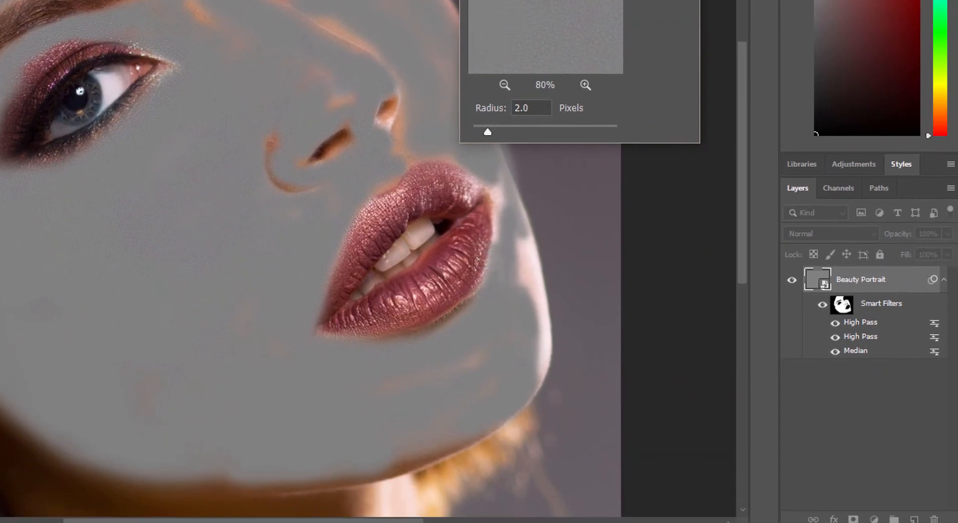
click(760, 184)
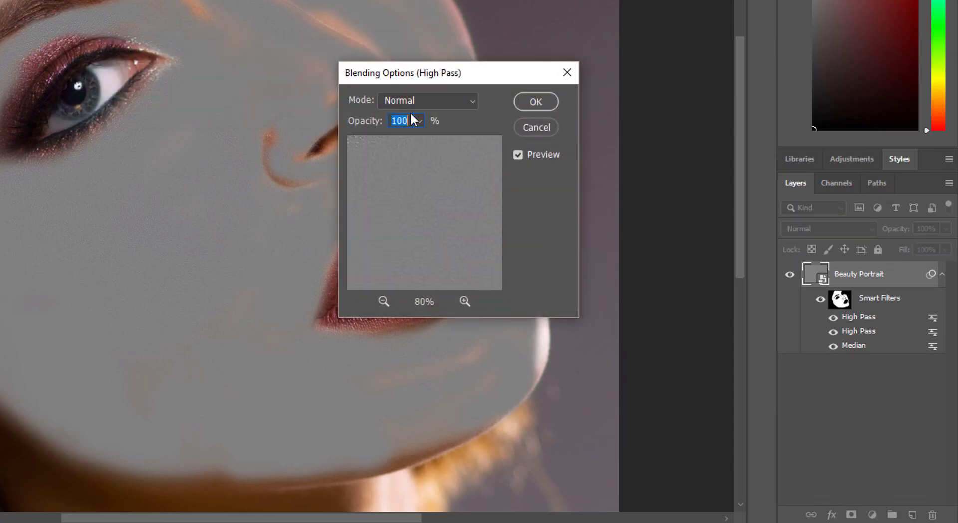
Blend the new High Pass filter in Linear Light mode at 60% opacity.
click(448, 100)
click(432, 345)
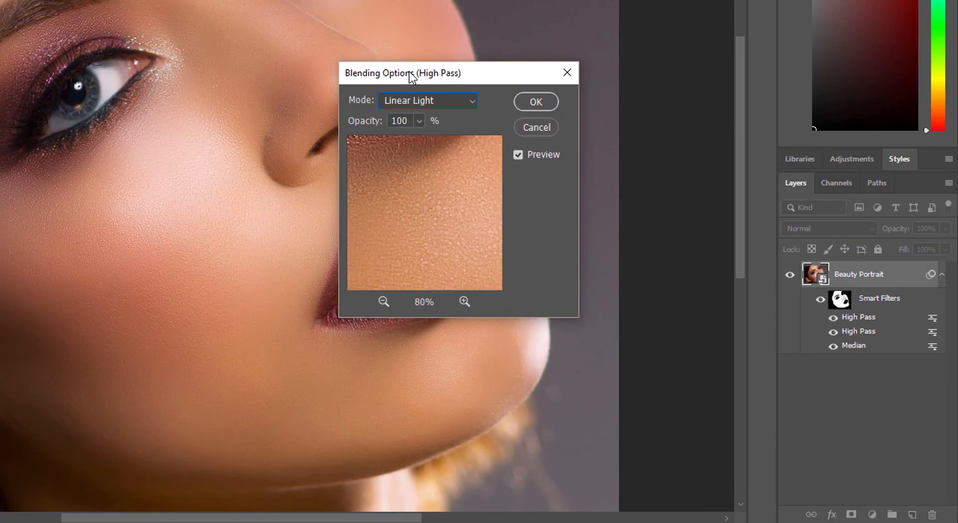
drag(410, 75, 465, 71)
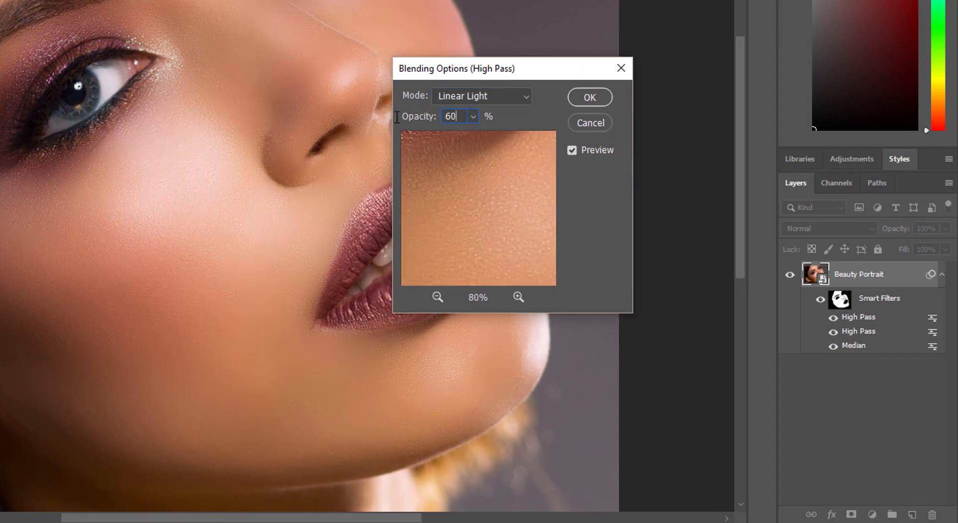
drag(487, 208, 551, 184)
click(588, 98)
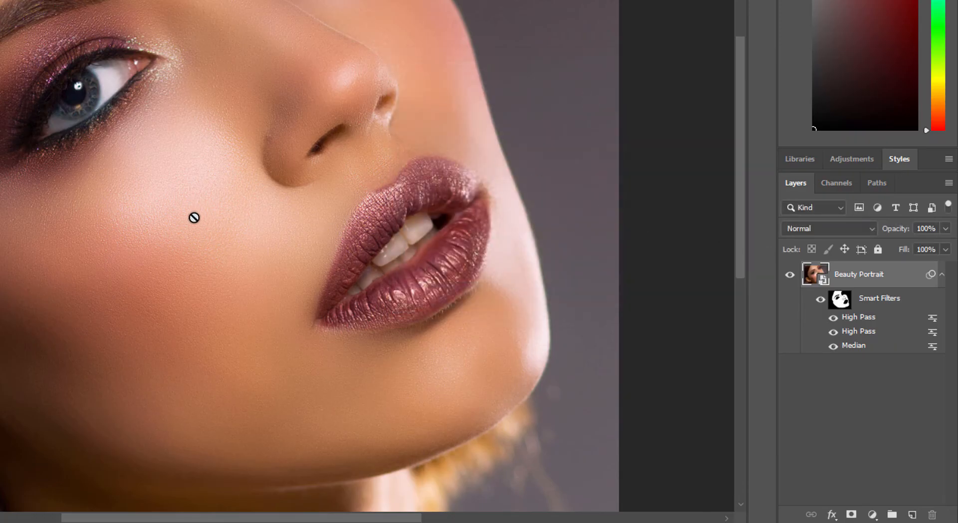
Examine the skin texture on the cheek in close-up, at 100%, and across the whole portrait.
scroll(194, 217, up, 5)
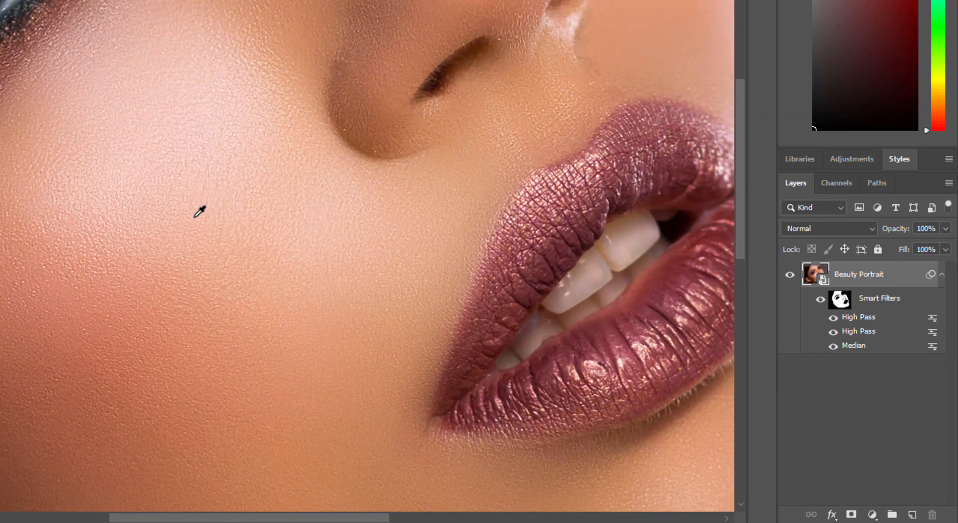
scroll(200, 212, up, 1)
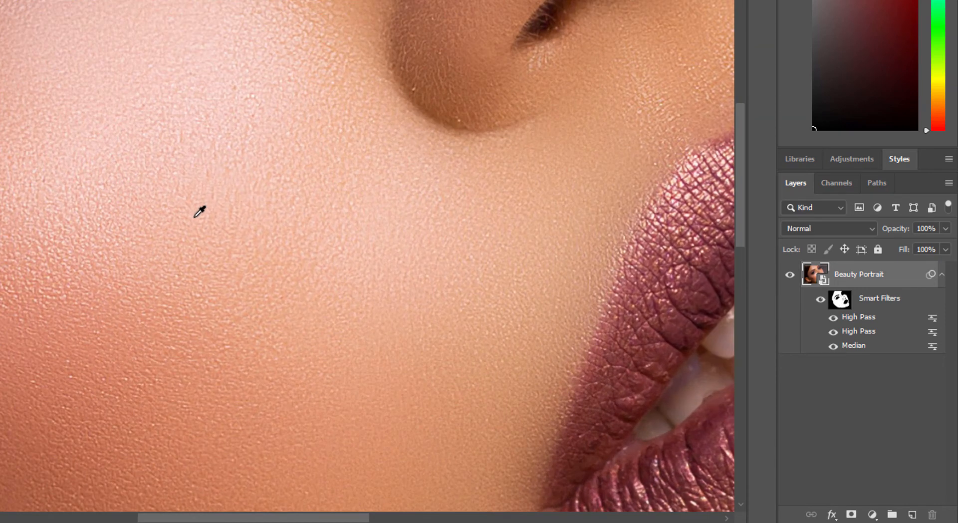
scroll(199, 212, down, 1)
scroll(199, 212, down, 5)
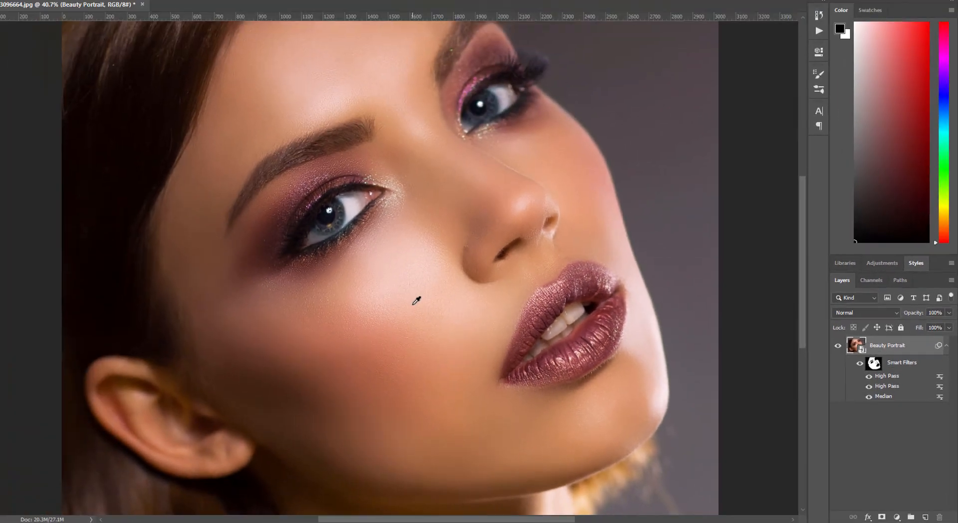
scroll(417, 301, down, 1)
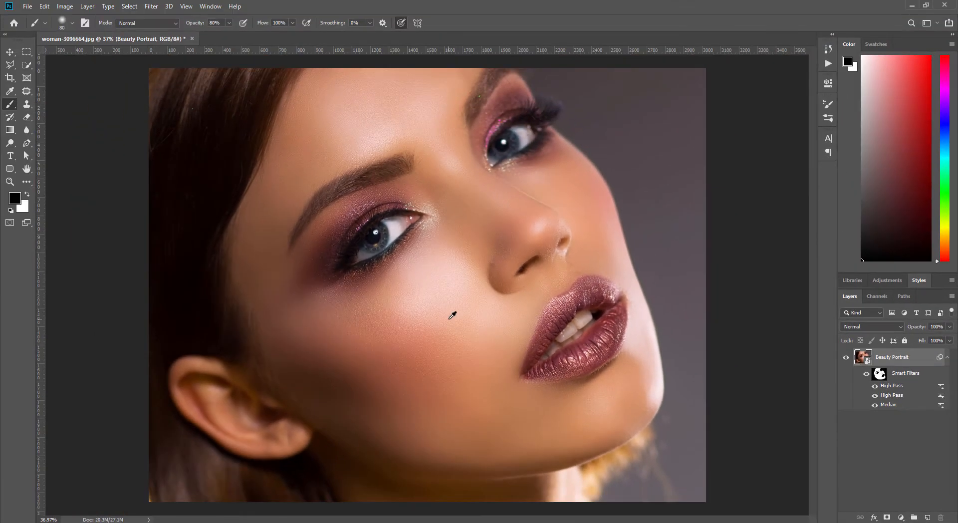
key(v)
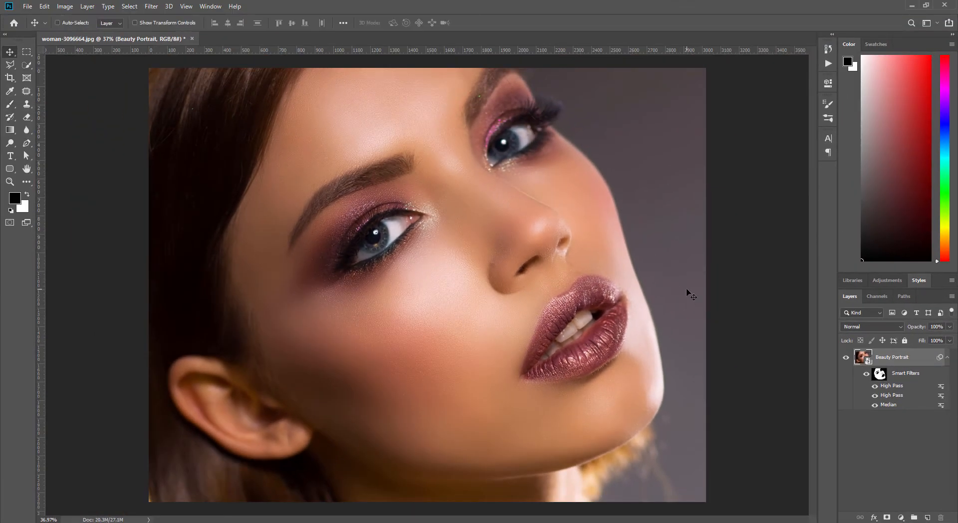
key(ctrl+1)
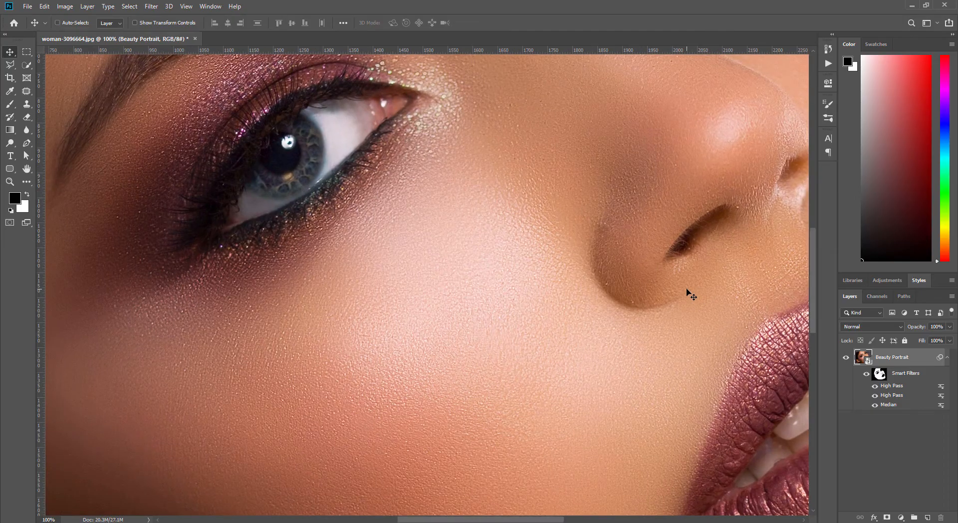
key(ctrl+0)
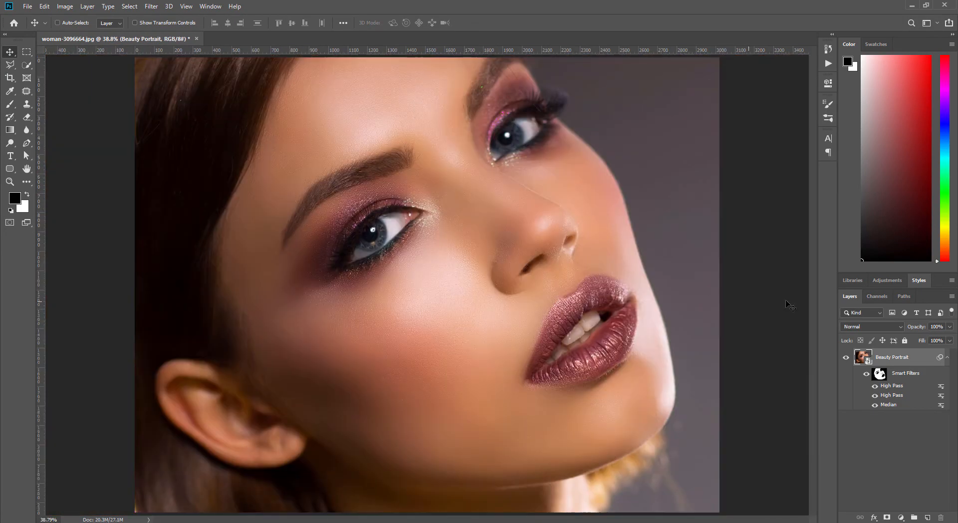
Reduce the Median smart filter's blending opacity to 60%.
click(940, 405)
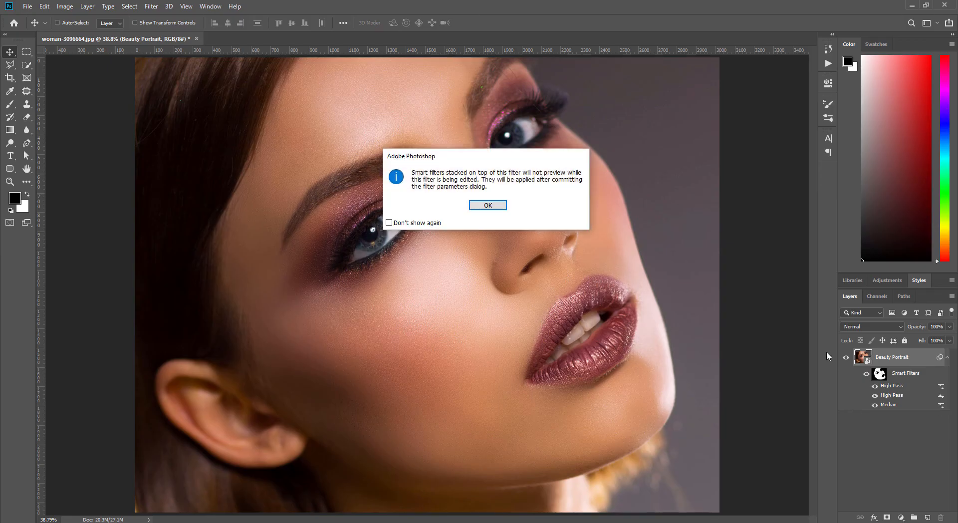
click(502, 206)
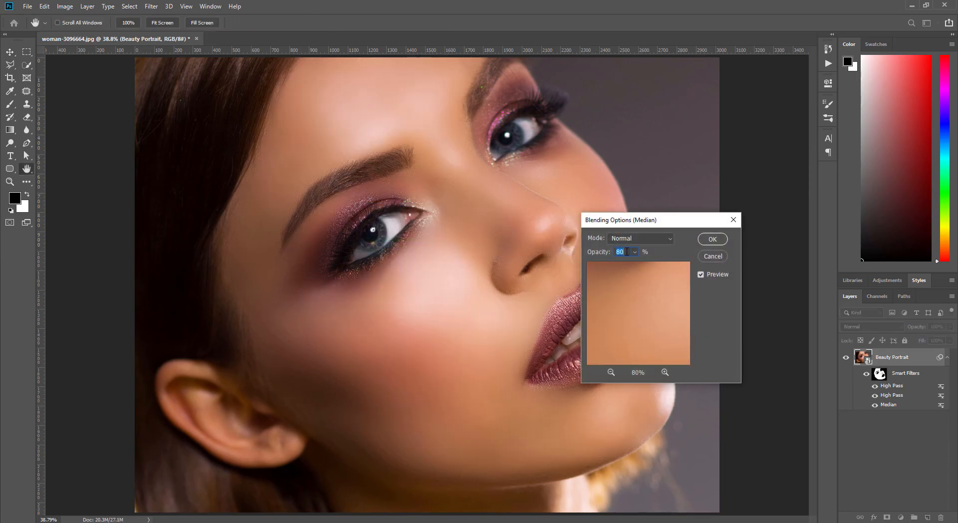
text(60)
click(713, 240)
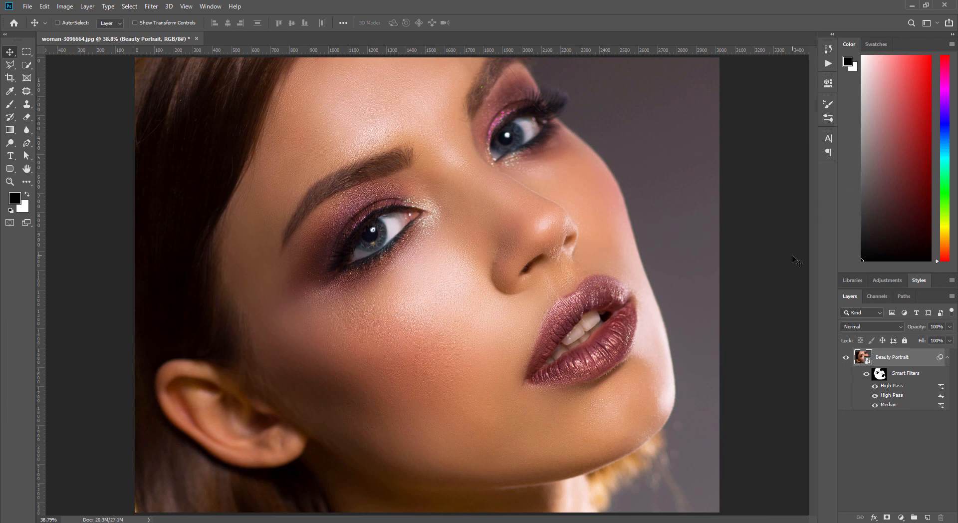
Compare the portrait with and without the smart filters, leaving them switched on.
click(867, 375)
click(867, 376)
click(867, 376)
click(867, 380)
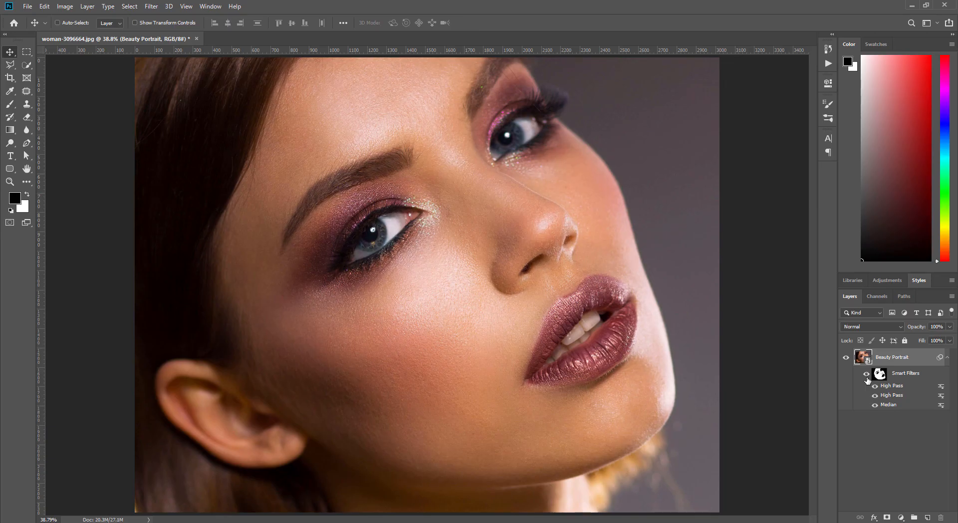